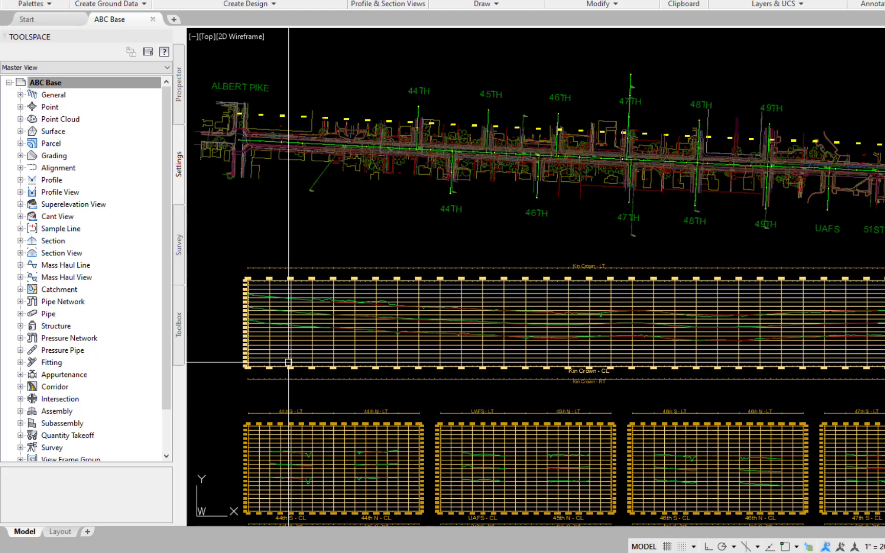
Review the object layer assignments in the ABC Base drawing settings, from Alignment through View Frame Labeling.
right_click(79, 83)
left_click(114, 90)
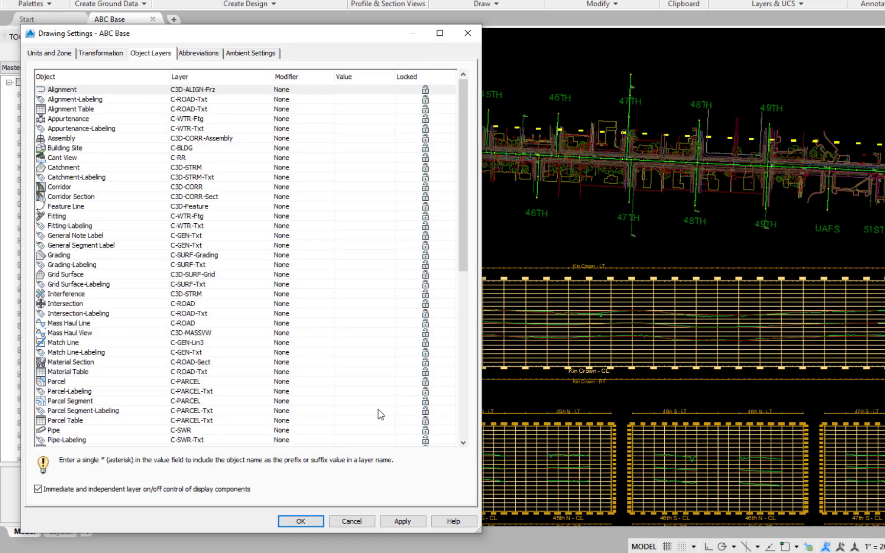
scroll(430, 440, "down", 10)
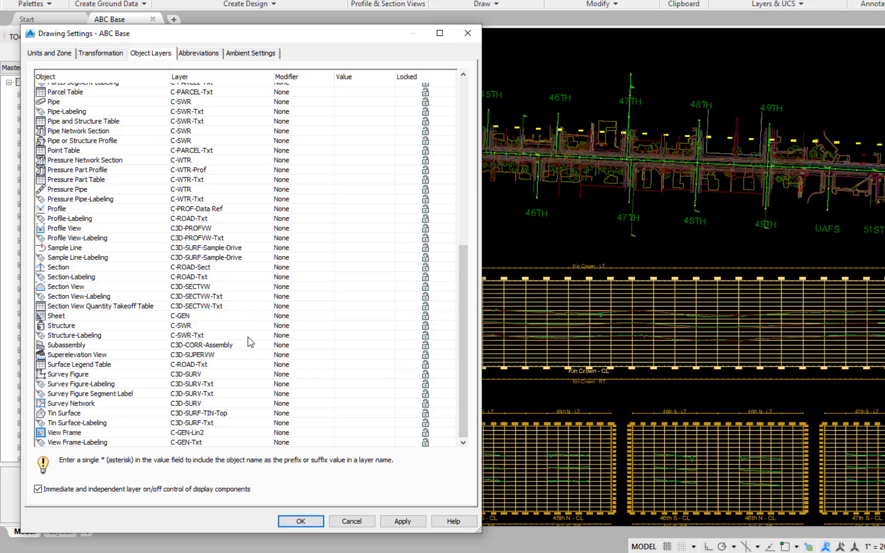
left_click(298, 521)
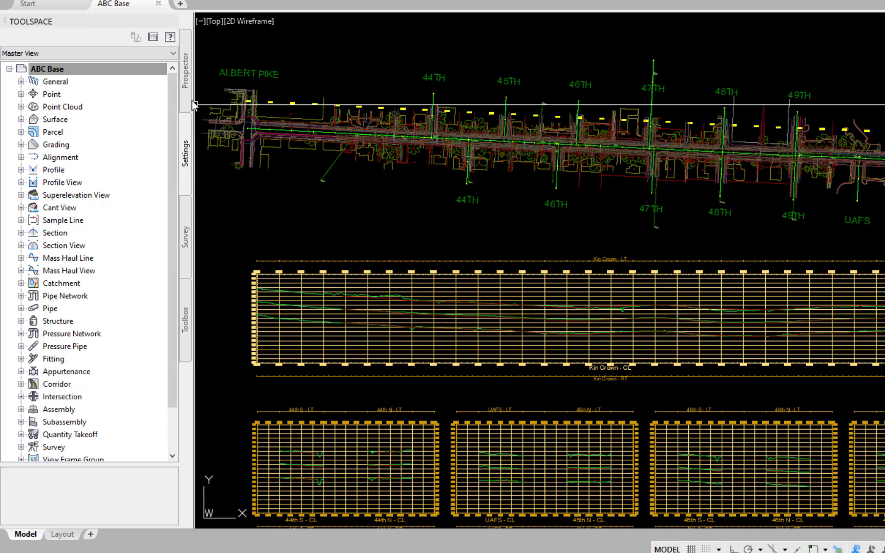
Create a reference to the C-SWR pipe network data shortcut using the C-SWR parts list and C-SWR for all network layers.
left_click(185, 71)
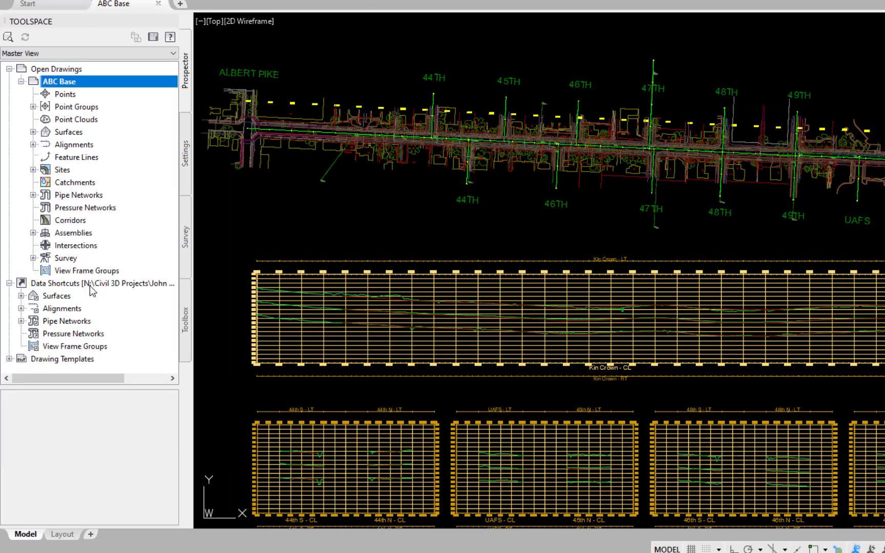
left_click(21, 321)
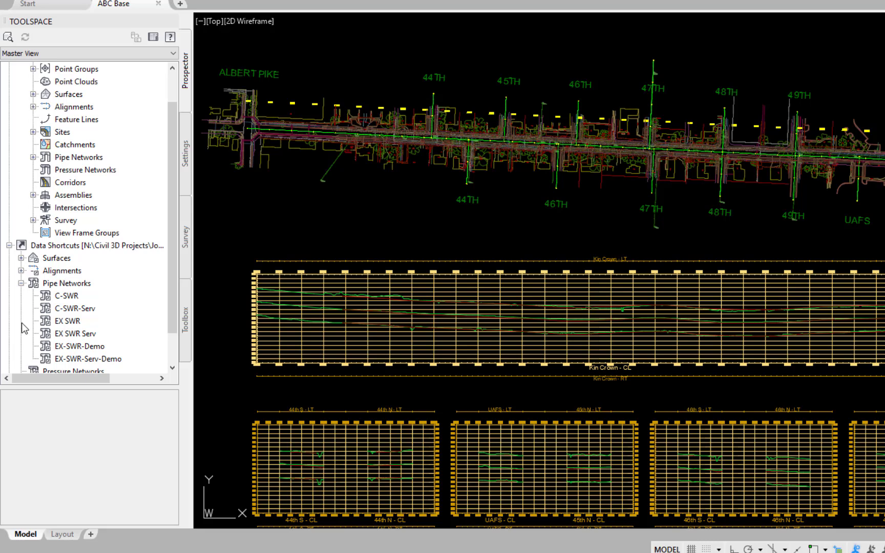
right_click(70, 301)
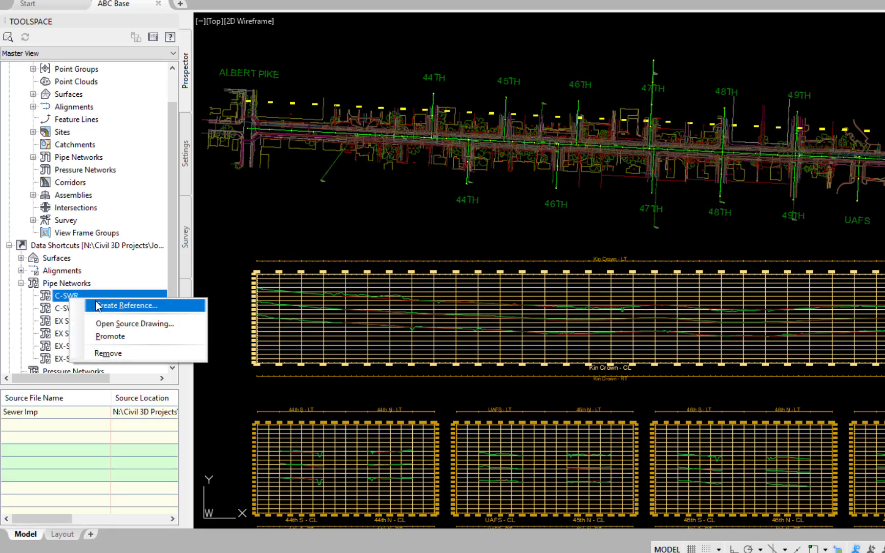
left_click(99, 305)
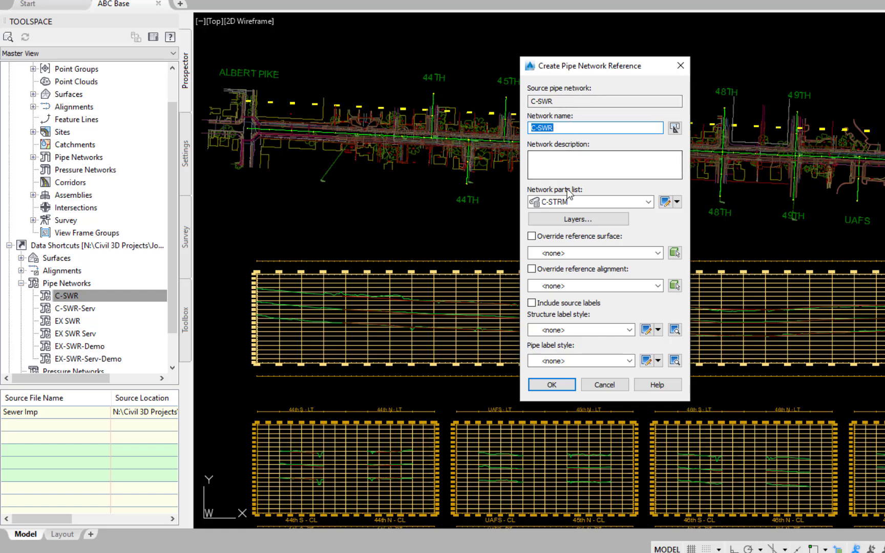
left_click(643, 202)
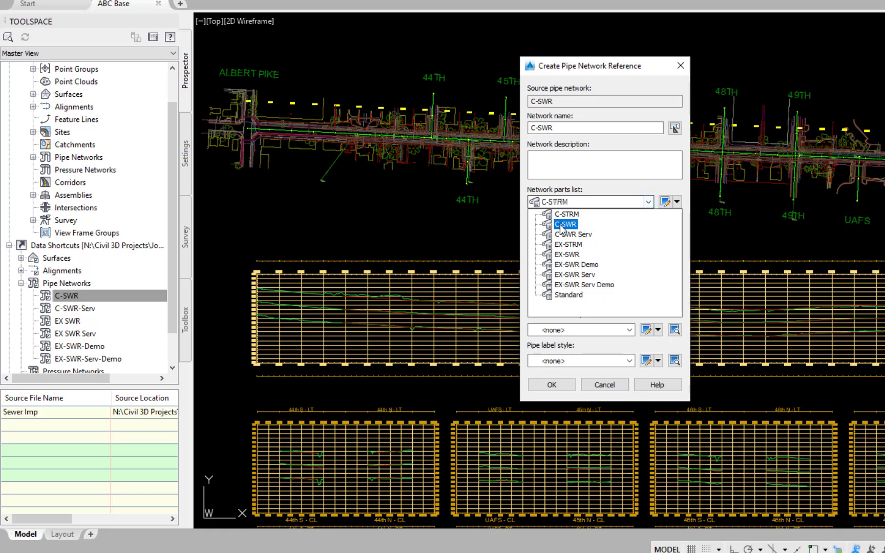
left_click(564, 225)
left_click(581, 221)
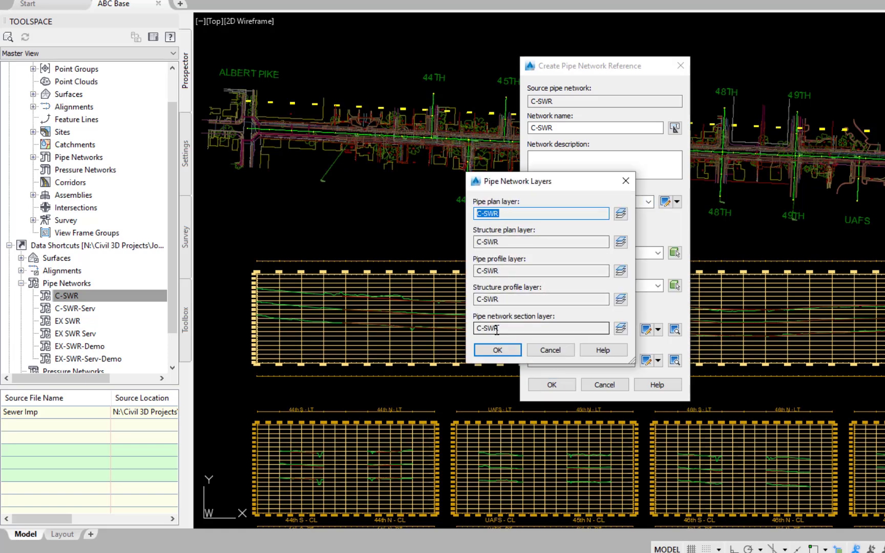
left_click(497, 349)
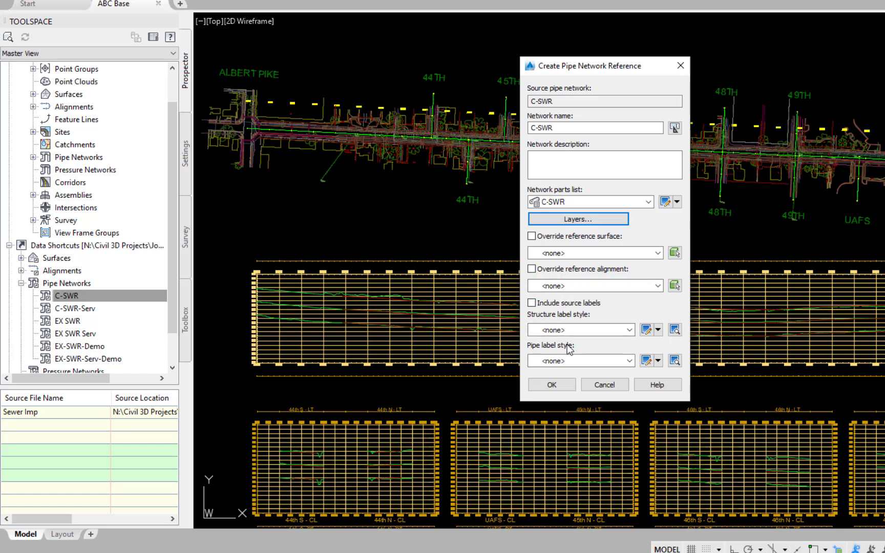
left_click(561, 383)
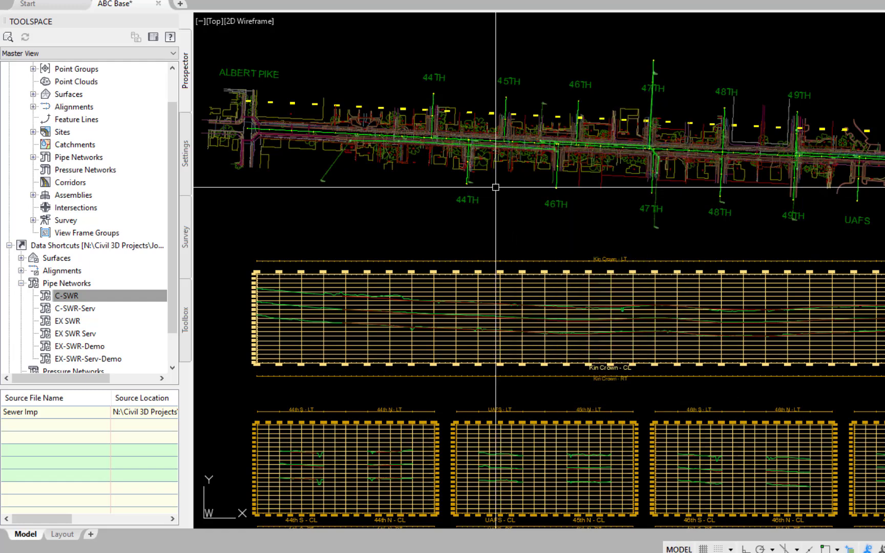
Draw the sewer pipes and structures running west of 46th Street, past 44th, in the Kin Crown - RT profile view.
scroll(492, 187, "up", 6)
middle_click_drag(495, 303, 735, 348)
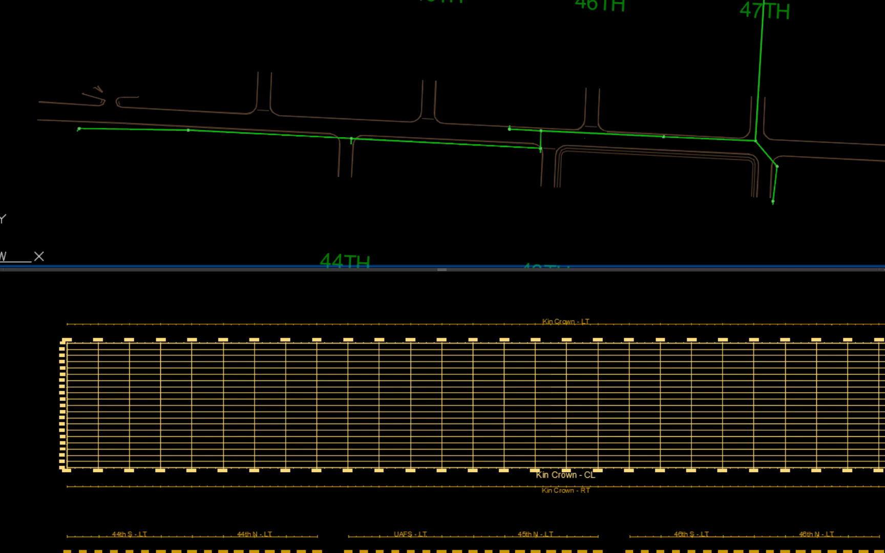
left_click(59, 166)
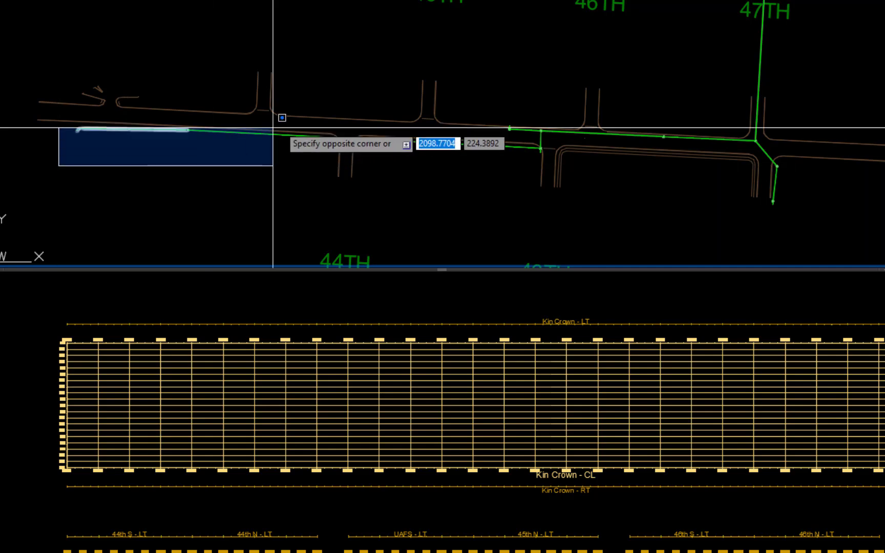
left_click(440, 115)
left_click(294, 178)
left_click(558, 134)
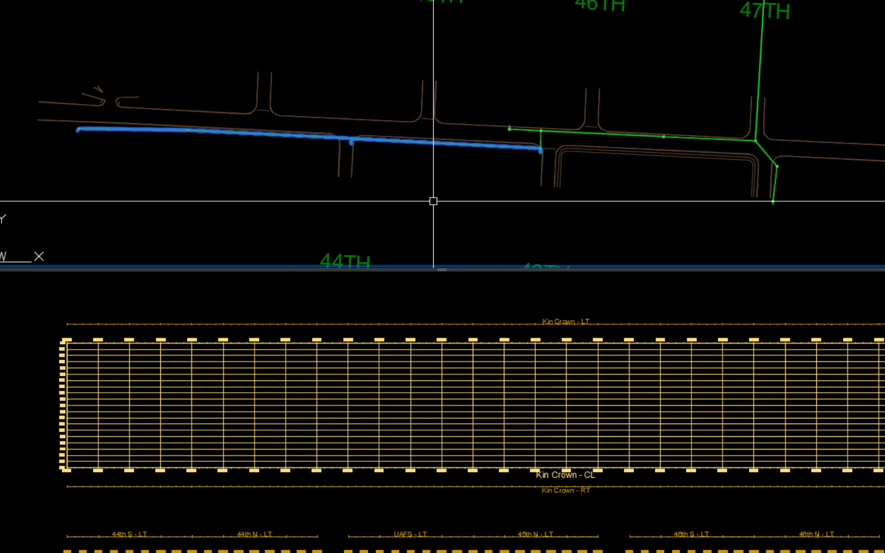
right_click(432, 205)
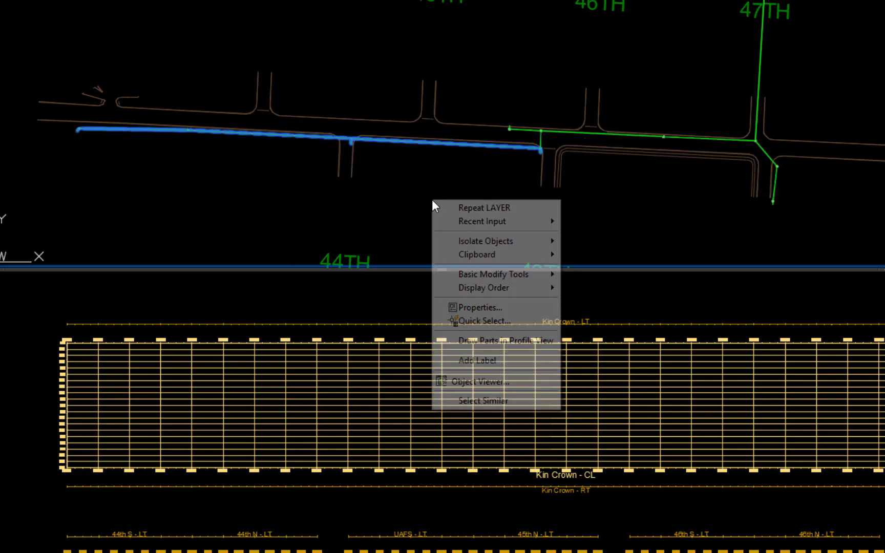
left_click(480, 341)
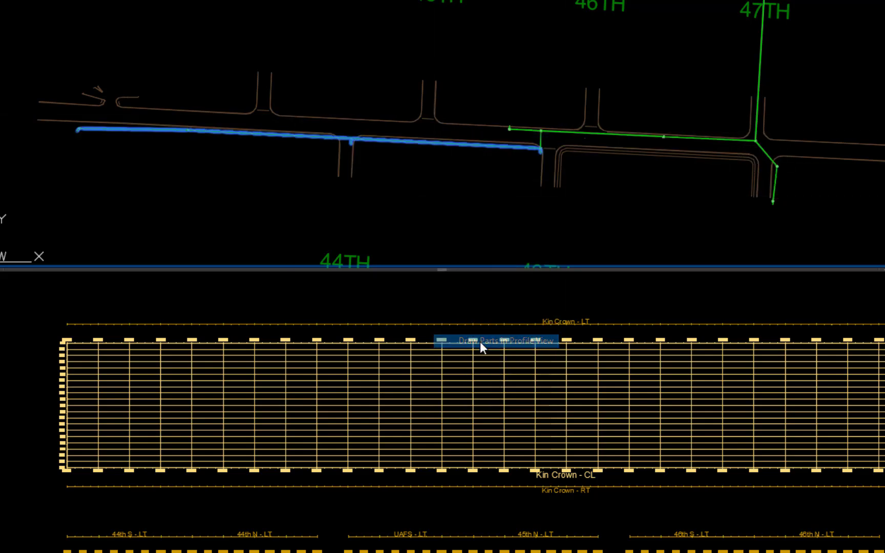
left_click(464, 506)
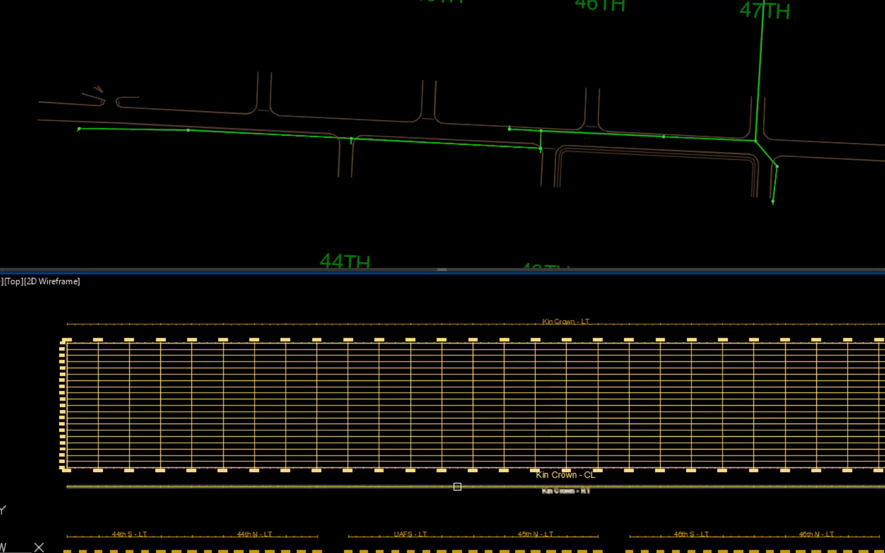
left_click(457, 487)
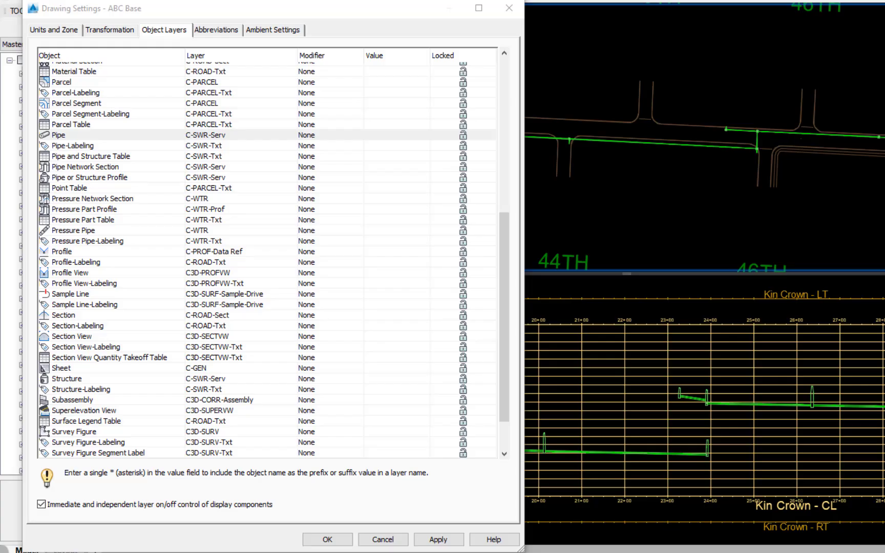
Apply C-SWR-Serv as the object layer for Pipe, Pipe Network Section, Pipe or Structure Profile and Structure.
left_click(93, 136)
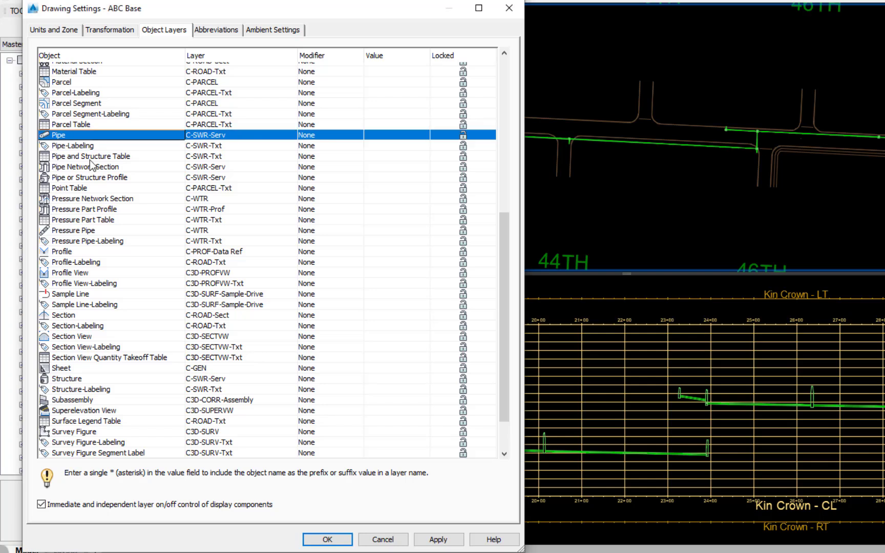
left_click(90, 166)
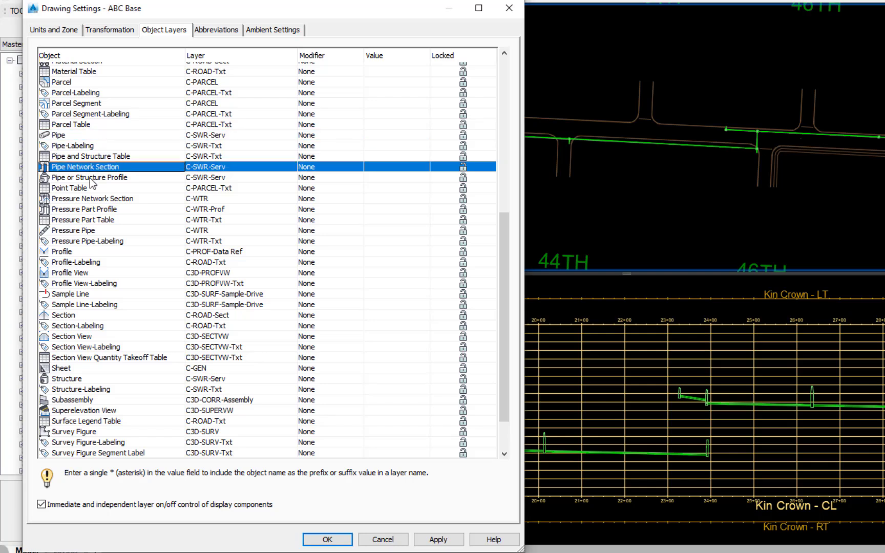
left_click(91, 178)
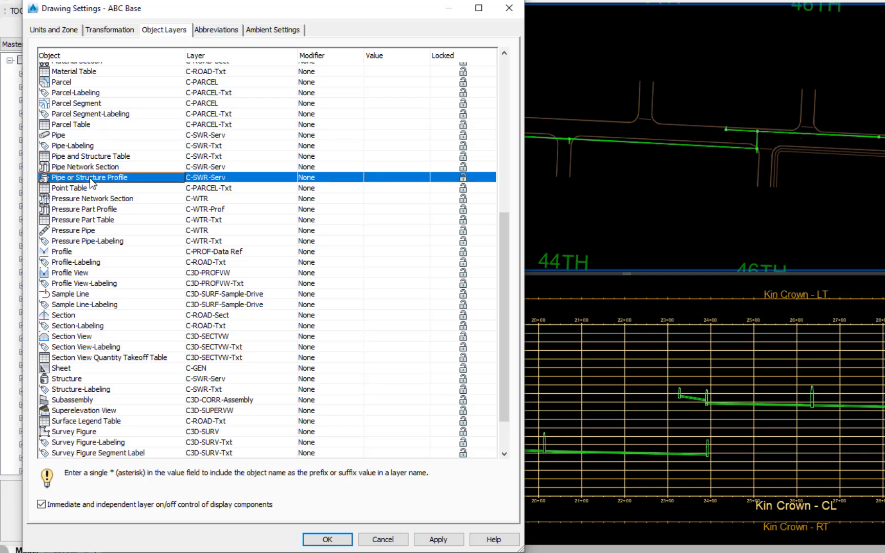
left_click(69, 380)
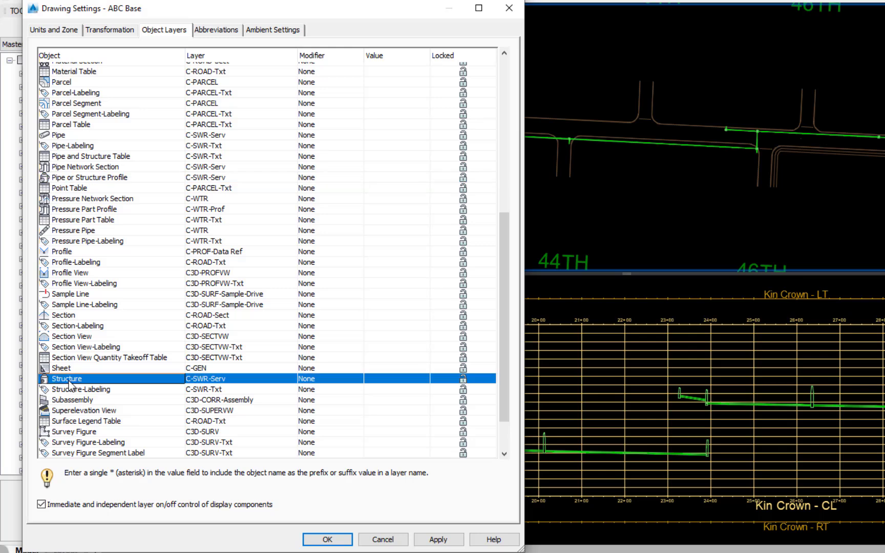
left_click(324, 540)
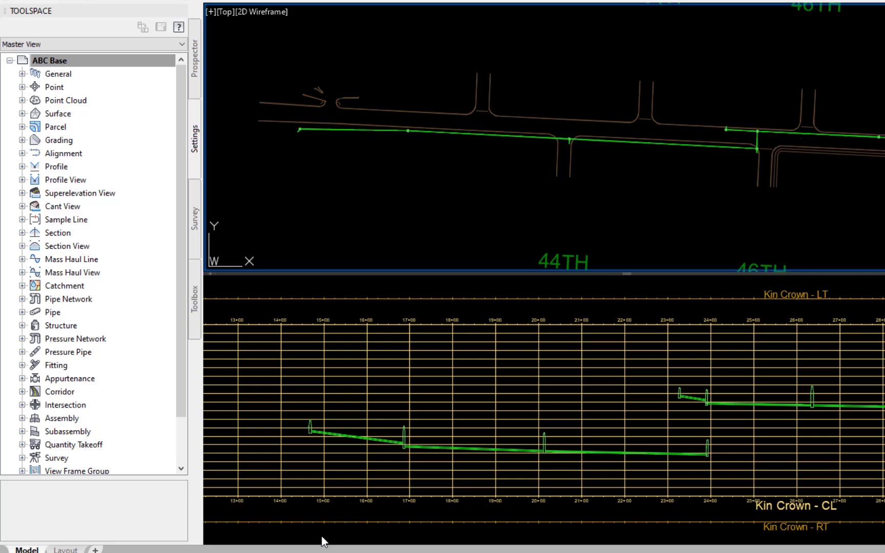
Create a reference to the C-SWR-Serv pipe network data shortcut using the C-SWR Serv parts list and C-SWR-Serv for all network layers.
left_click(194, 62)
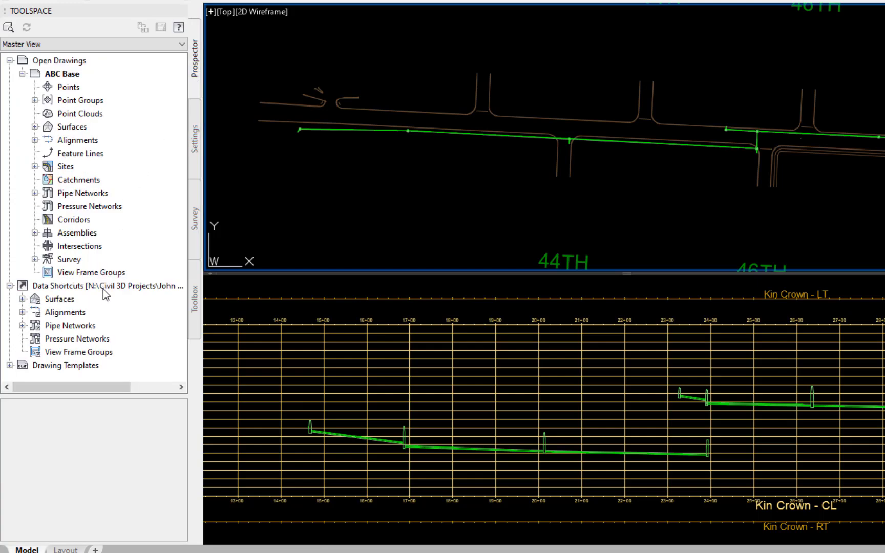
left_click(22, 326)
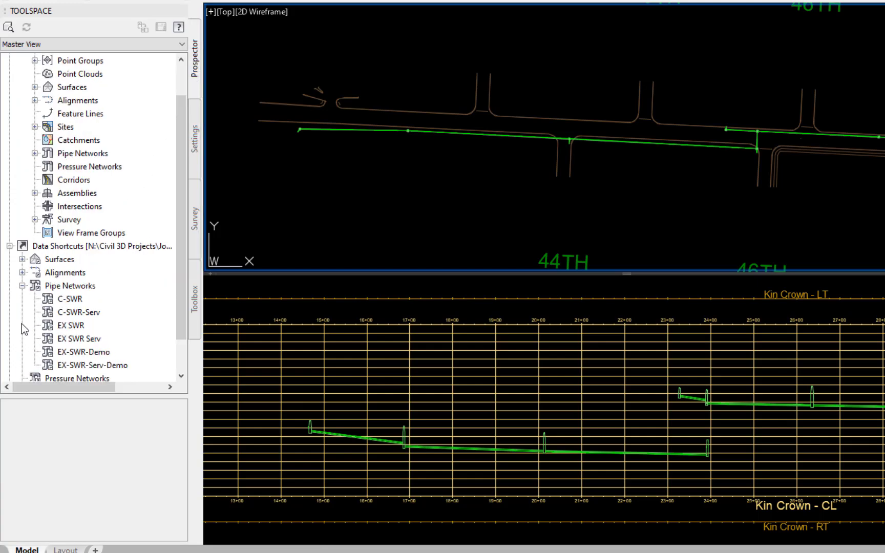
right_click(73, 314)
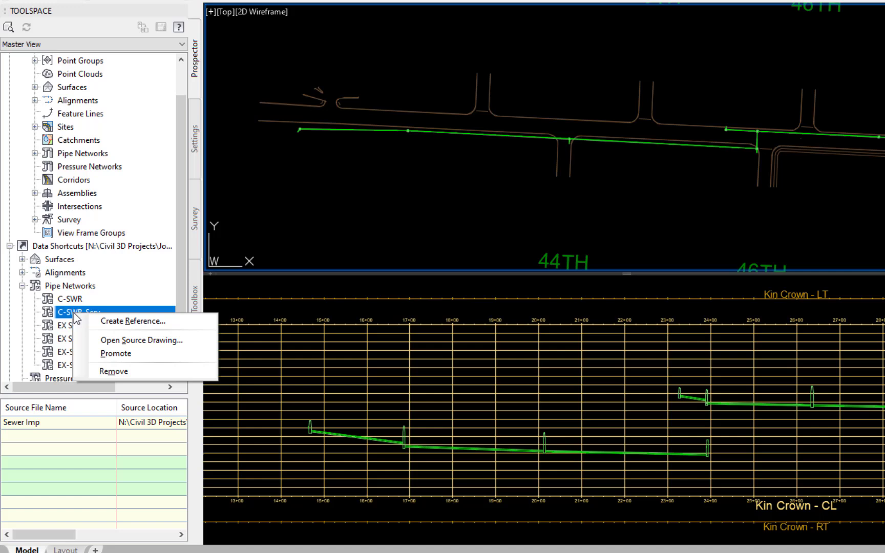
left_click(110, 321)
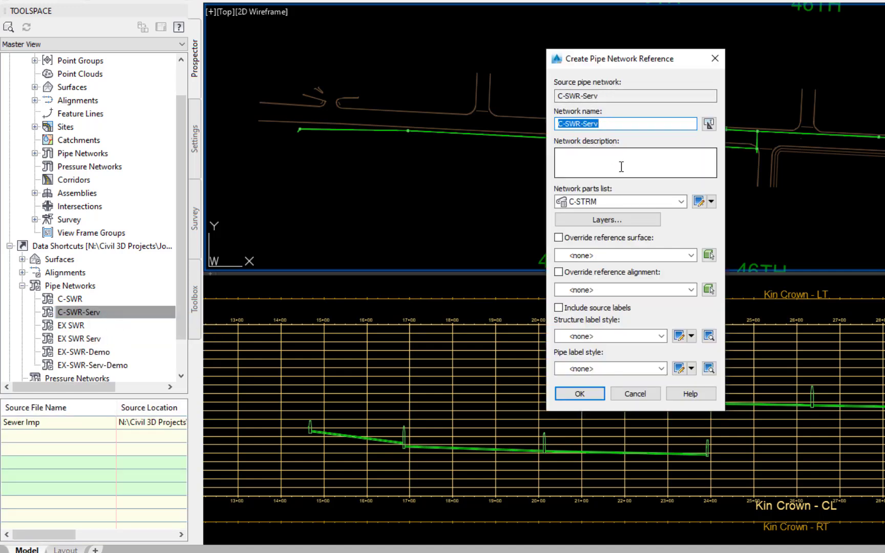
left_click(682, 201)
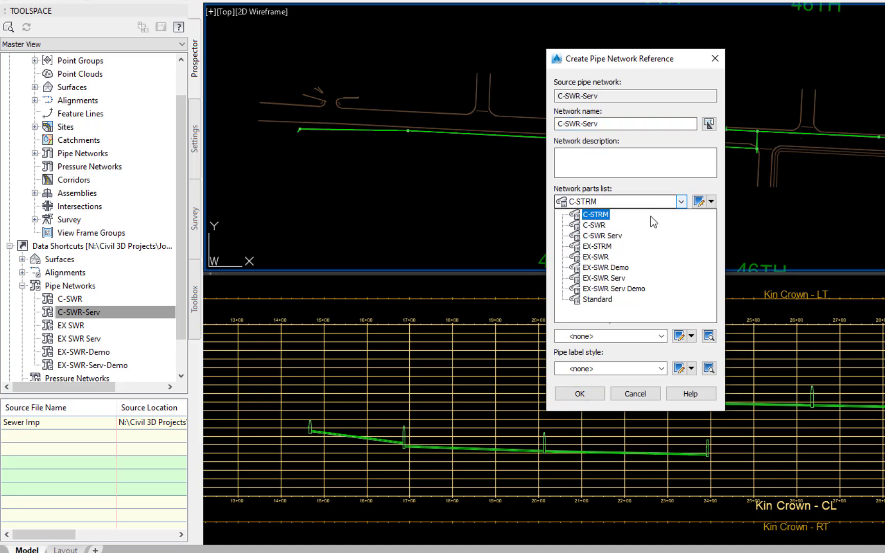
left_click(614, 239)
left_click(616, 219)
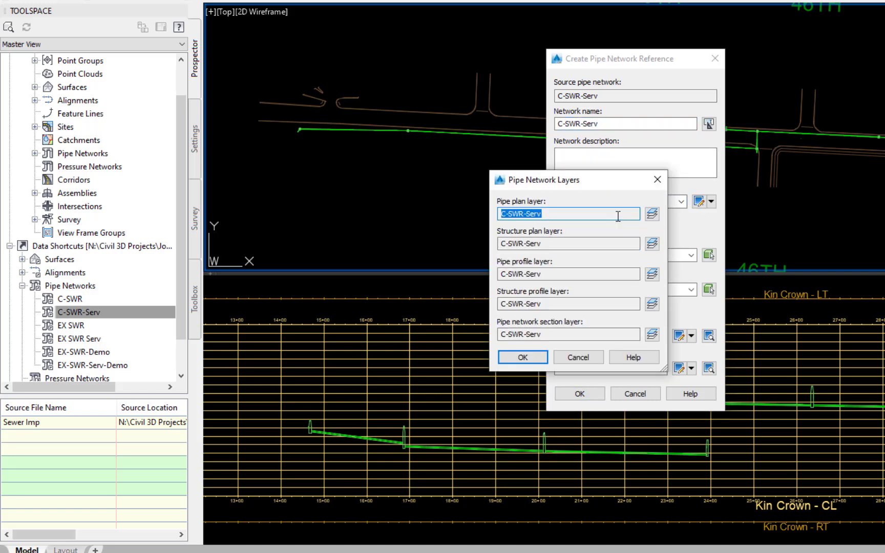
left_click(523, 358)
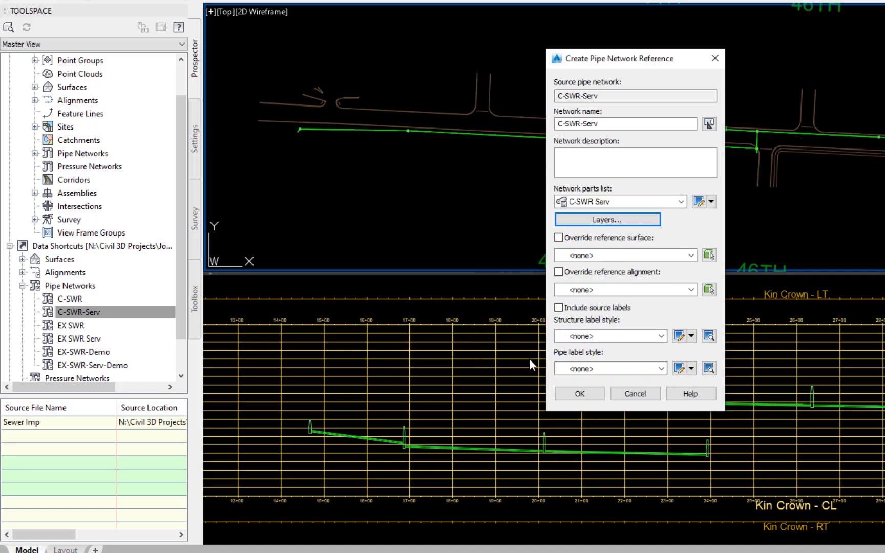
left_click(582, 393)
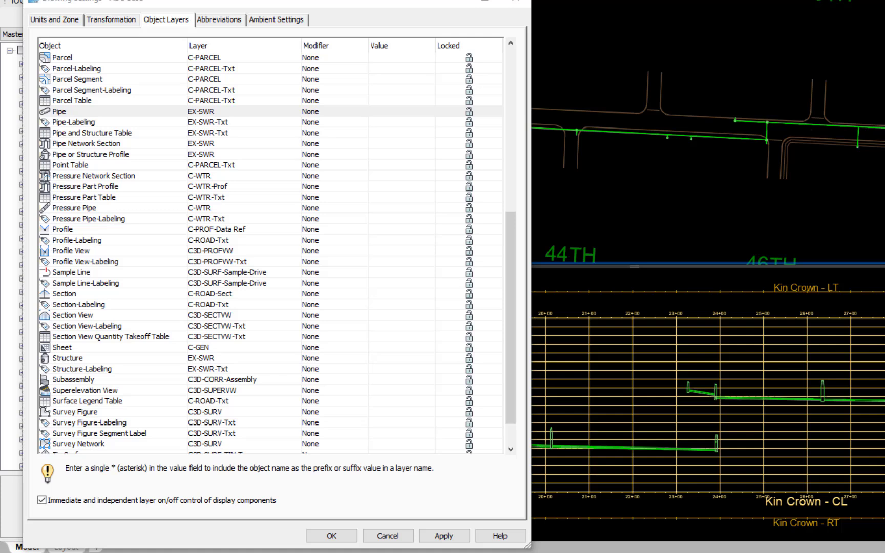
Apply EX-SWR as the object layer for pipes, network sections, part profiles and structures, and EX-SWR-Txt for pipe labeling, structure labeling and tables.
left_click(62, 122)
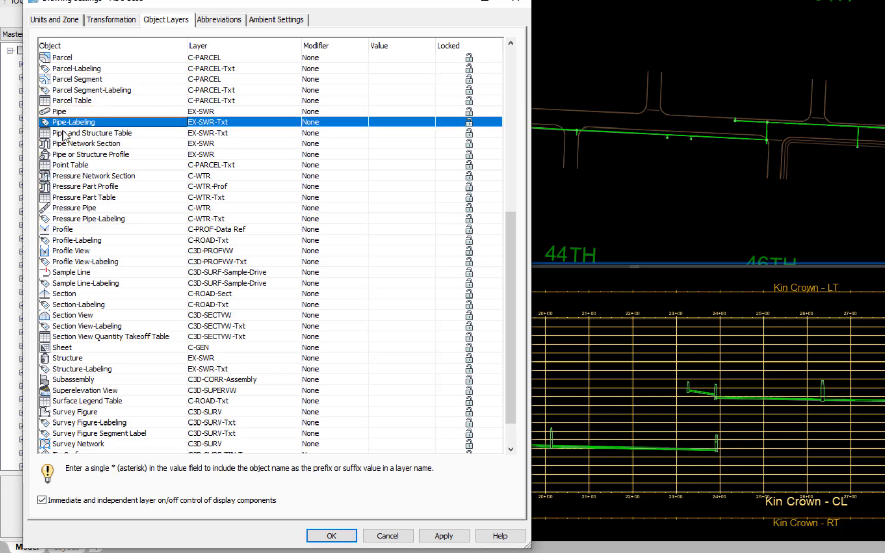
left_click(64, 134)
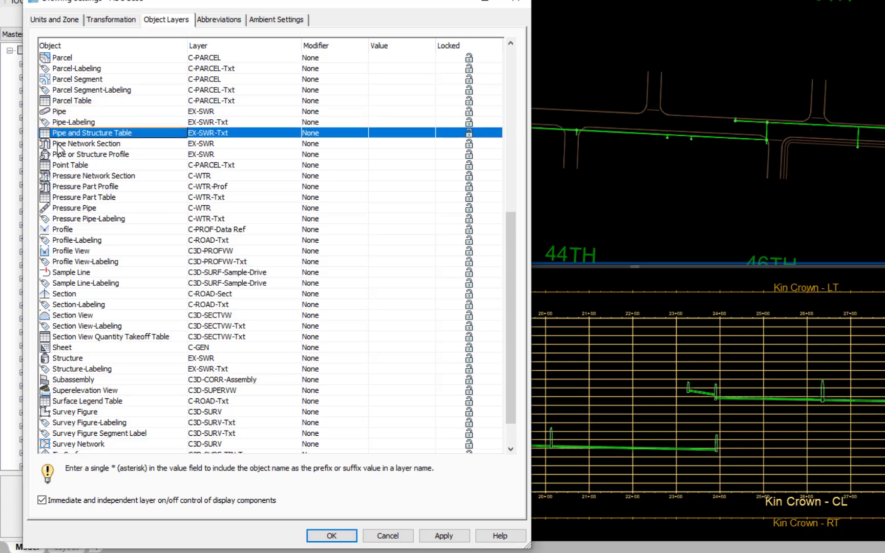
left_click(58, 145)
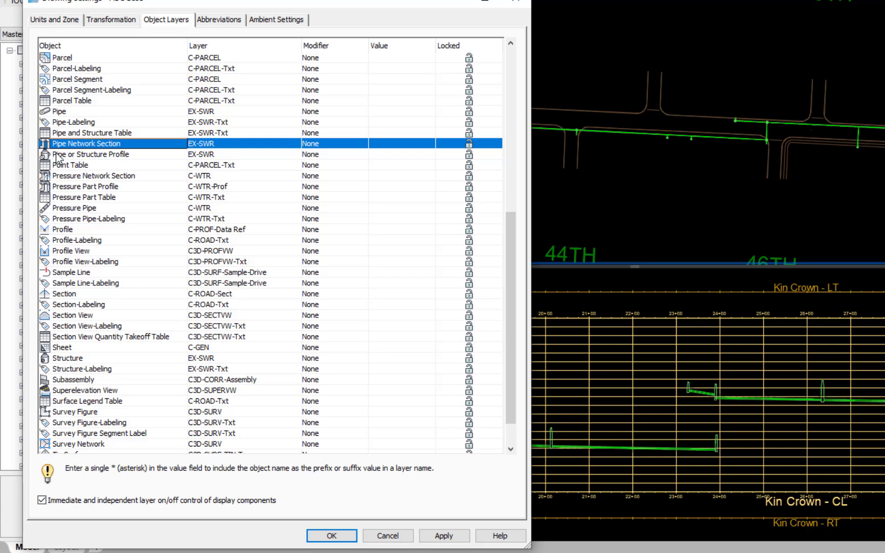
left_click(58, 156)
left_click(55, 359)
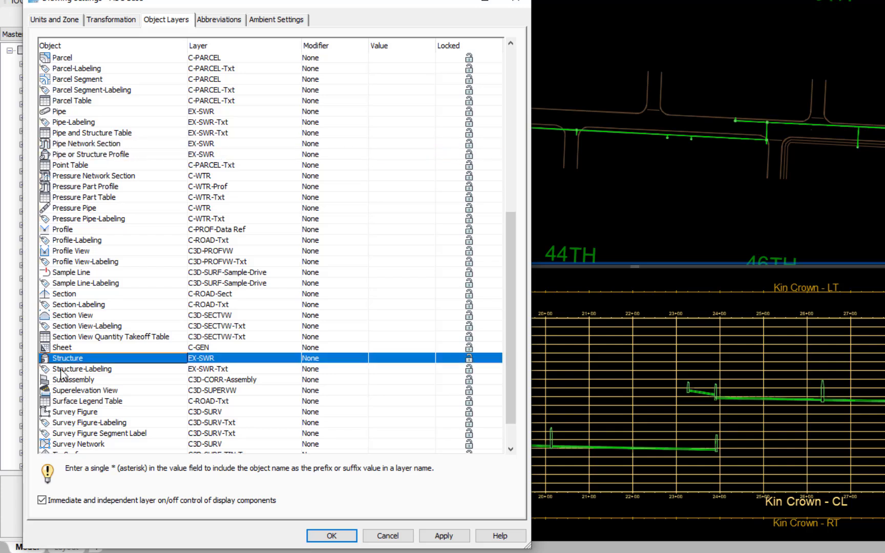
left_click(61, 369)
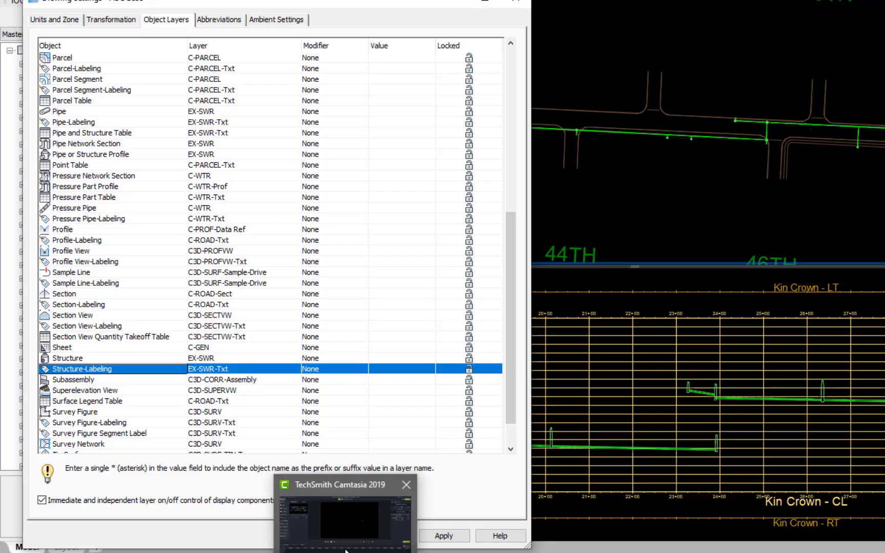
left_click(325, 535)
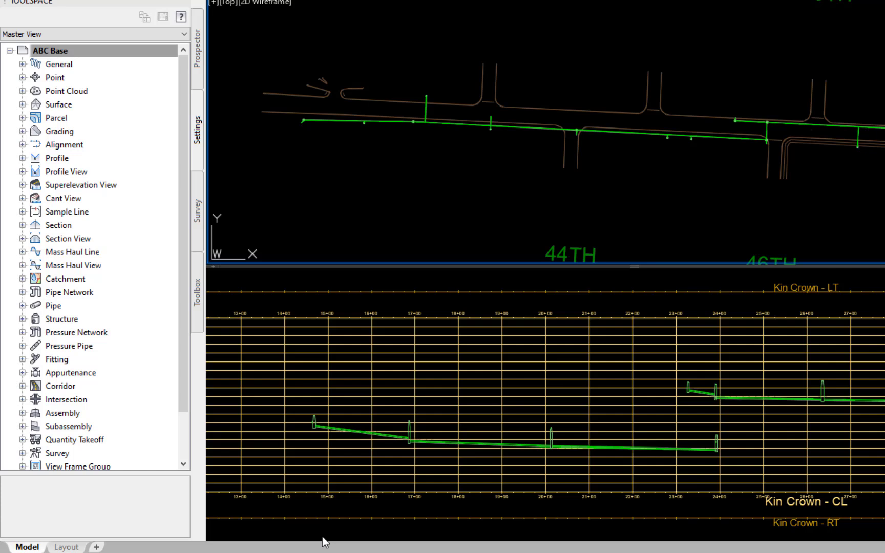
Create a reference to the EX SWR pipe network data shortcut using the EX-SWR parts list and EX-SWR for all network layers.
left_click(197, 57)
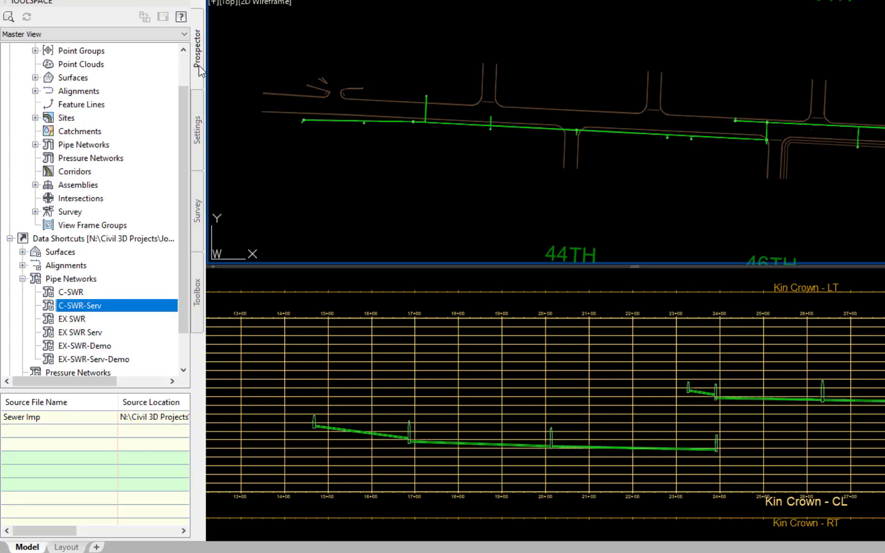
right_click(81, 319)
right_click(81, 320)
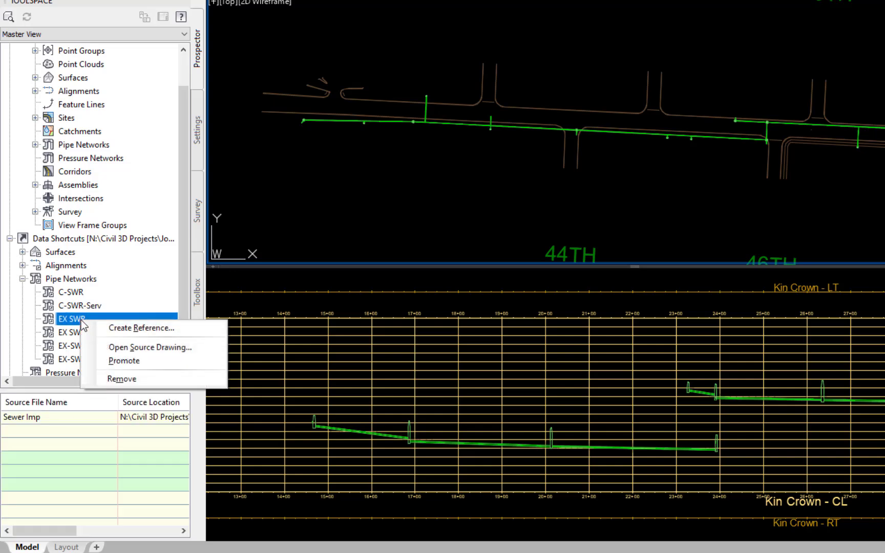
left_click(109, 326)
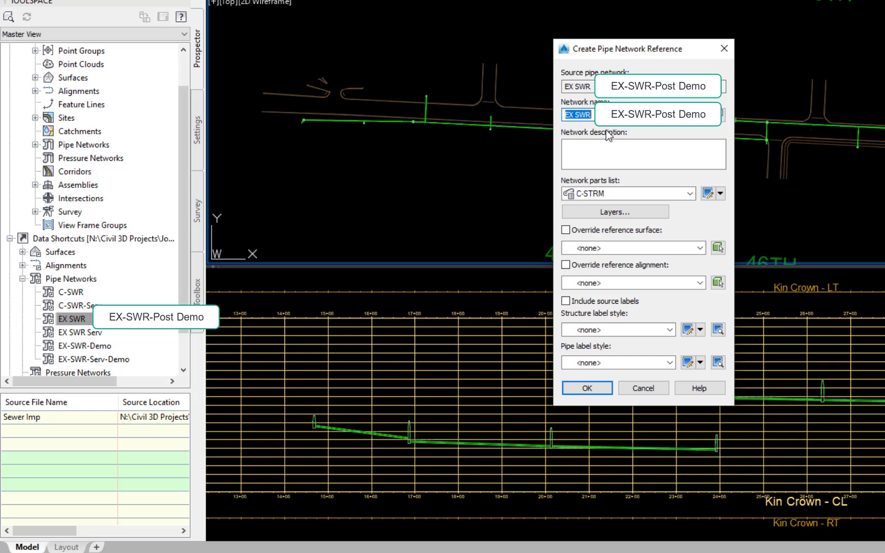
left_click(690, 193)
left_click(610, 247)
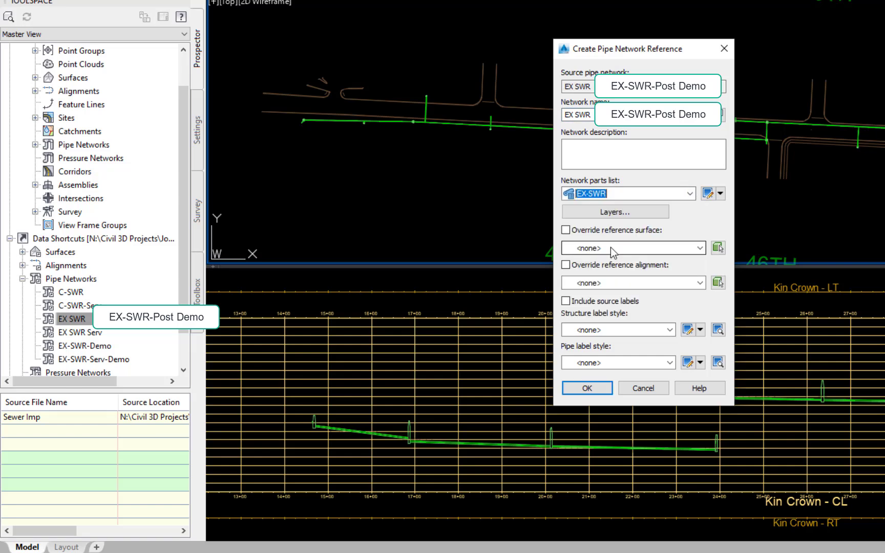
left_click(626, 213)
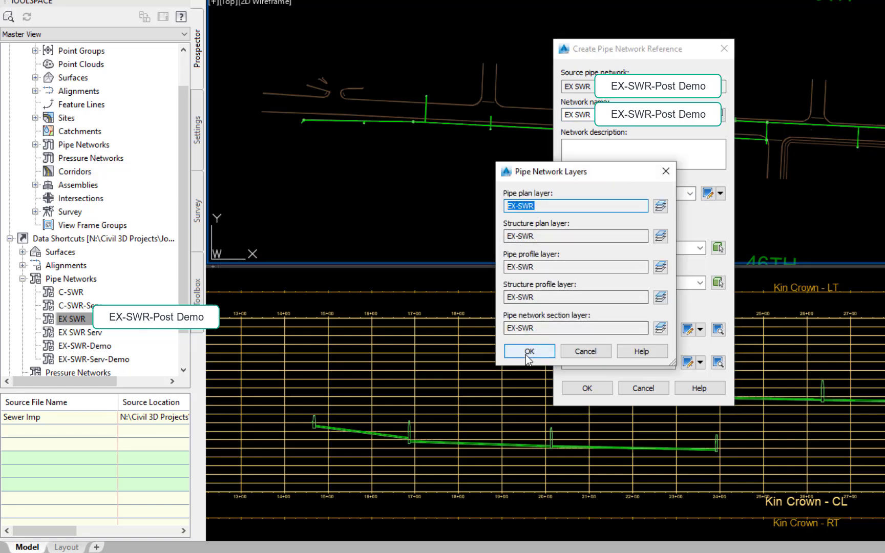
left_click(528, 352)
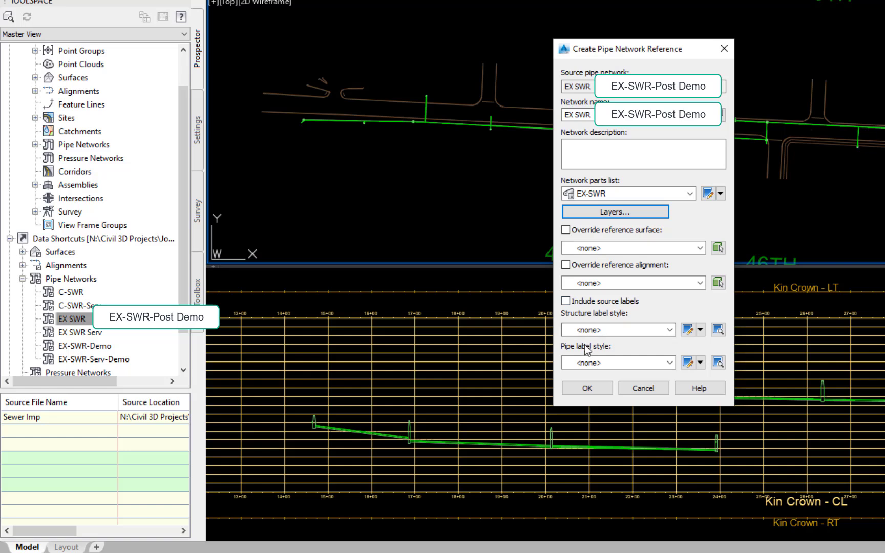
left_click(587, 387)
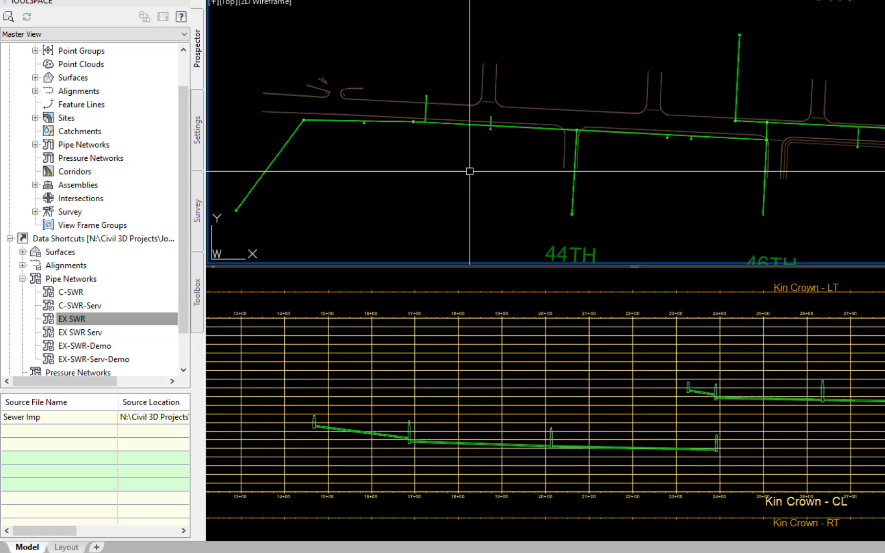
Draw the westernmost diagonal existing sewer pipe in the Kin Crown - RT profile view.
left_click(279, 154)
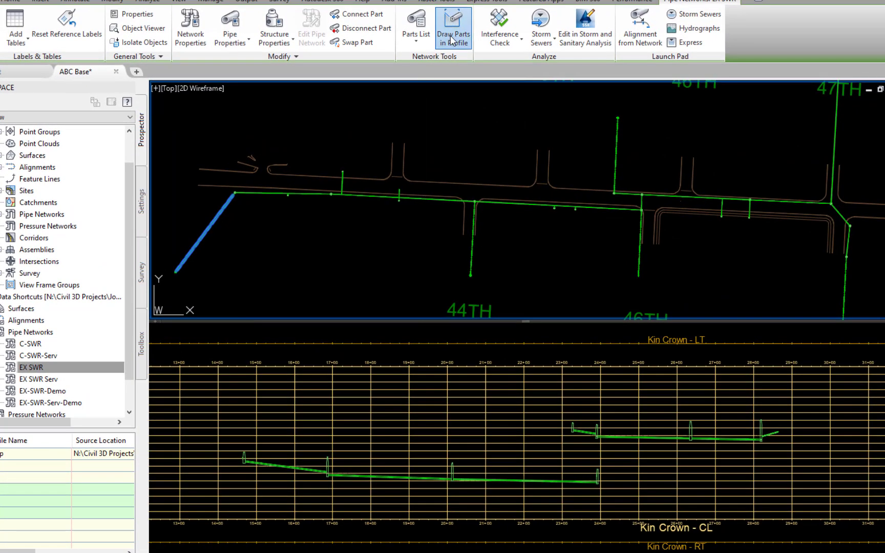
left_click(473, 15)
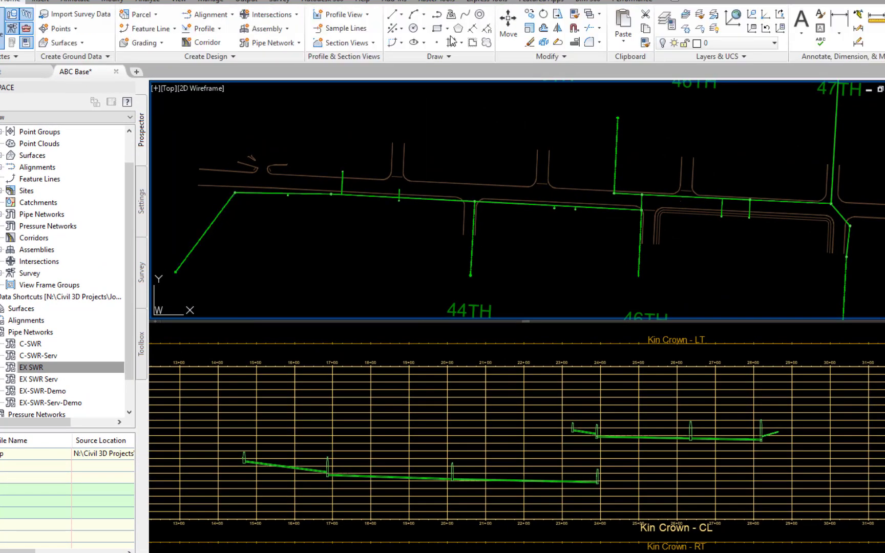
left_click(292, 547)
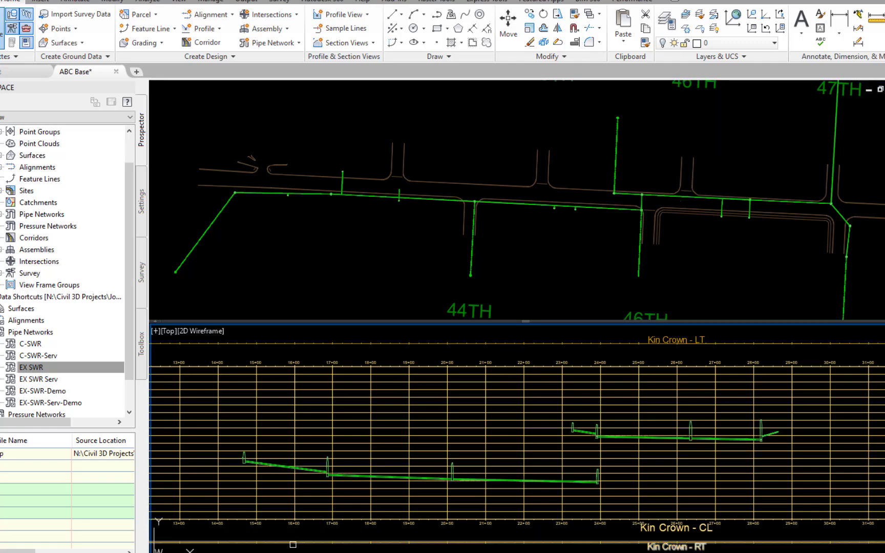
left_click(297, 542)
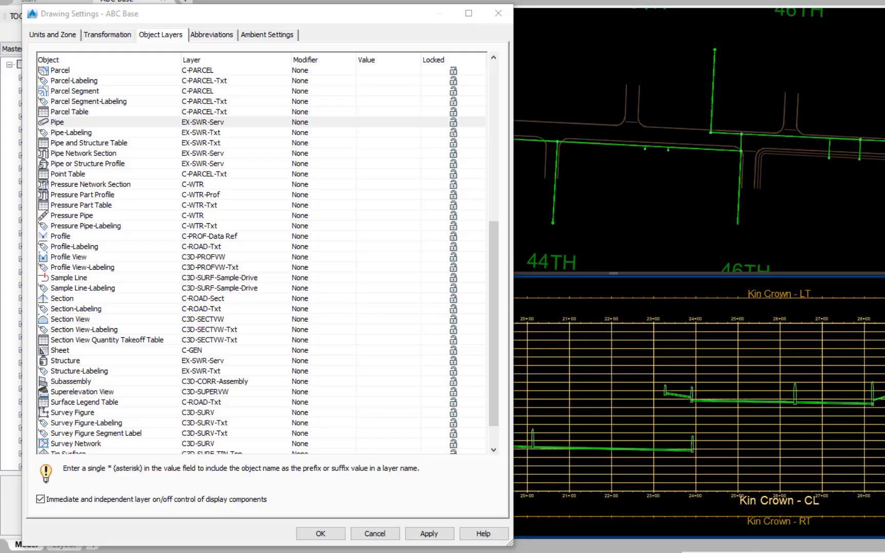
Apply EX-SWR-Serv as the object layer for Pipe, Pipe Network Section, Pipe or Structure Profile and Structure.
left_click(62, 123)
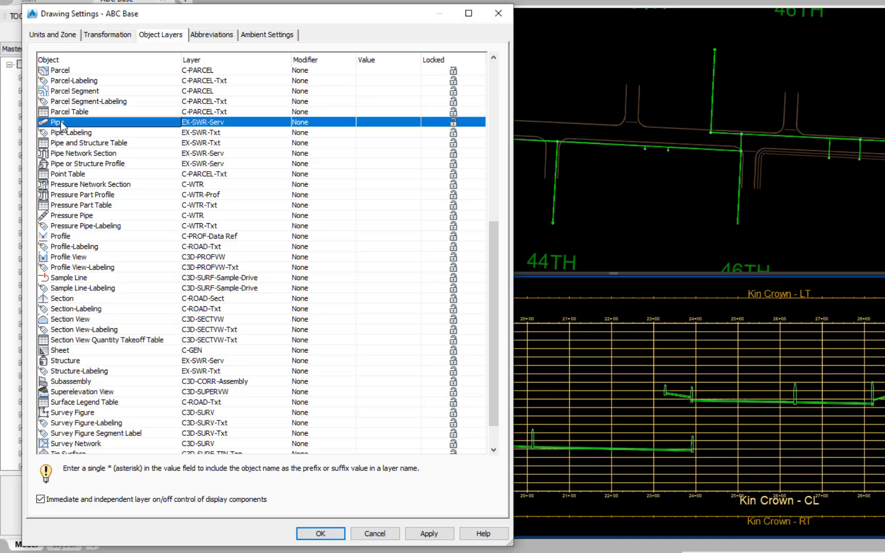
left_click(59, 153)
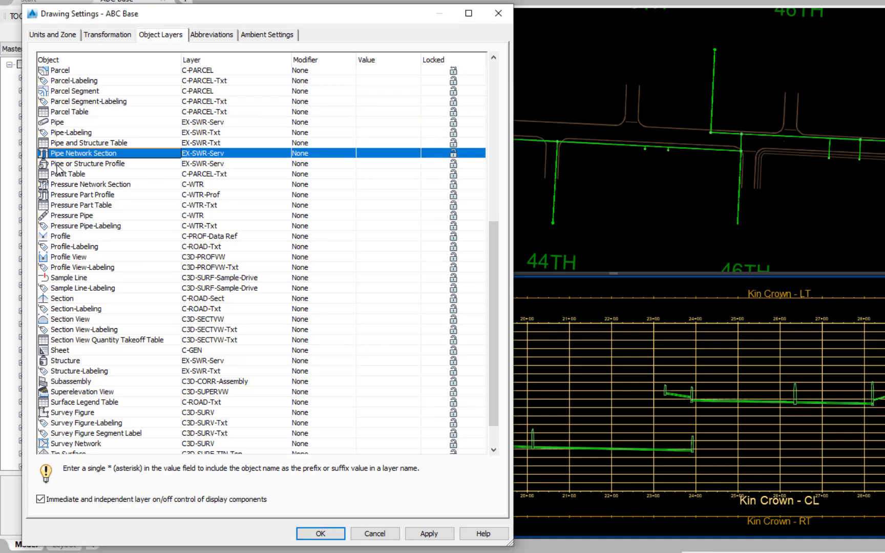
left_click(59, 165)
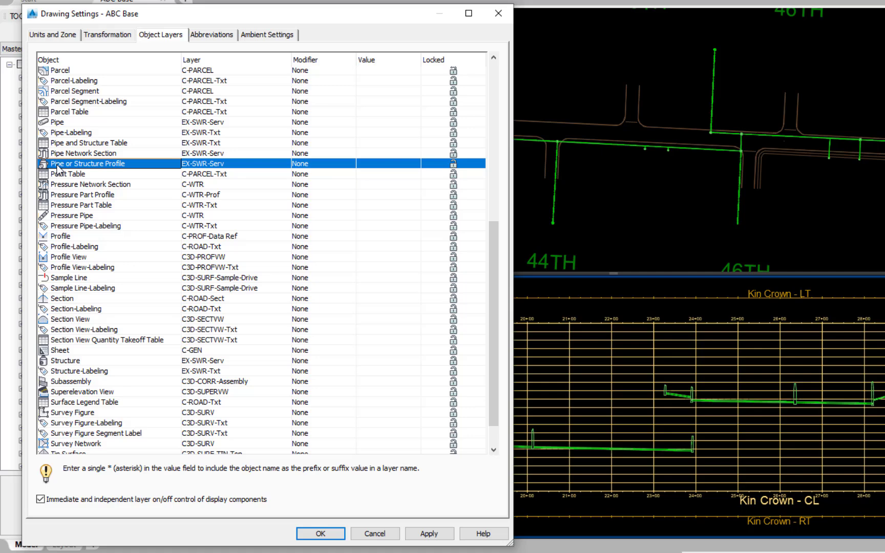
left_click(71, 361)
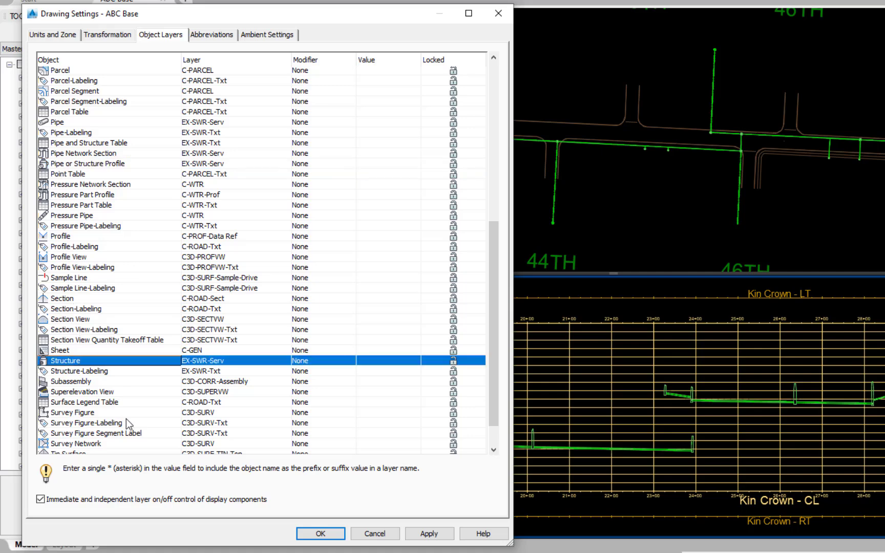
left_click(318, 534)
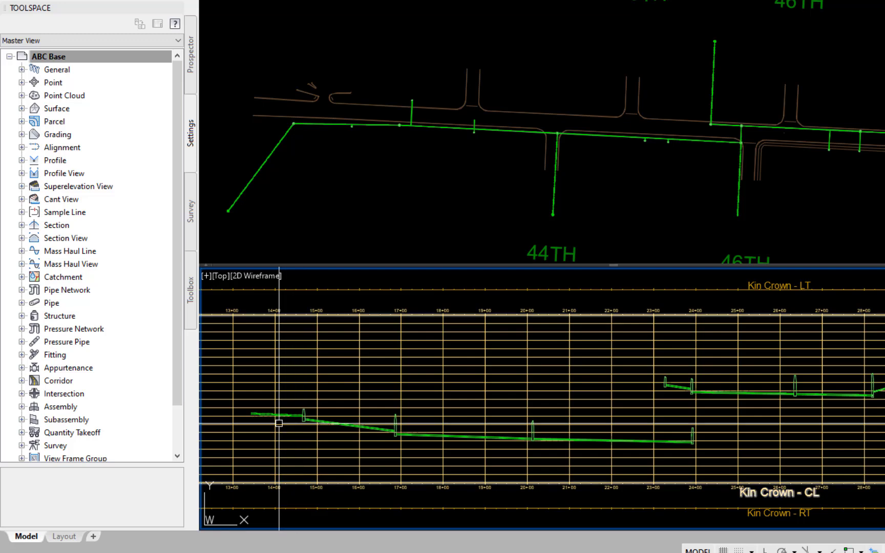
Create a reference to the EX SWR Serv pipe network data shortcut using the EX-SWR Serv parts list and EX-SWR-Serv for all network layers.
left_click(190, 75)
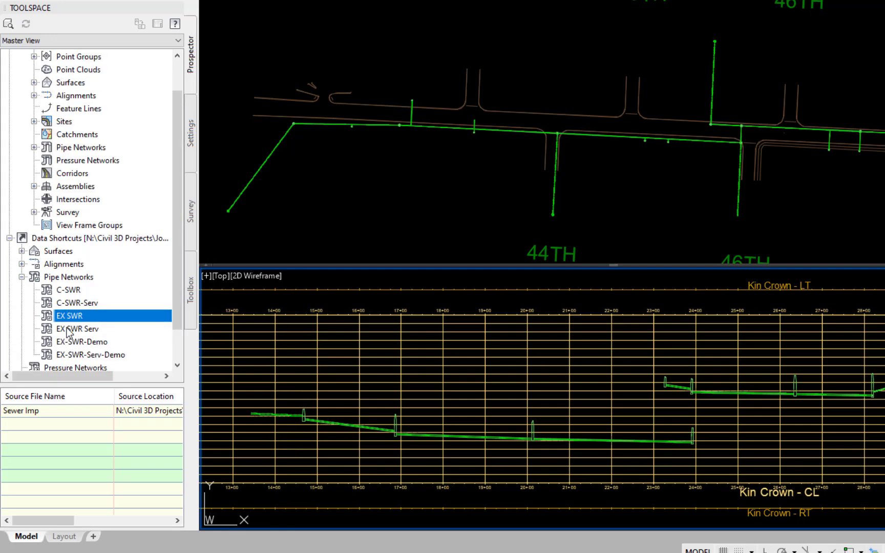
right_click(68, 330)
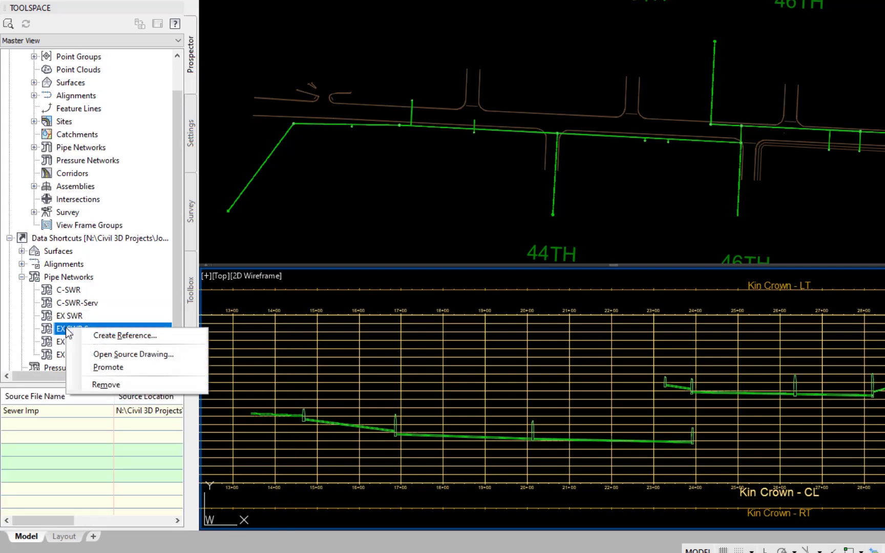
left_click(98, 335)
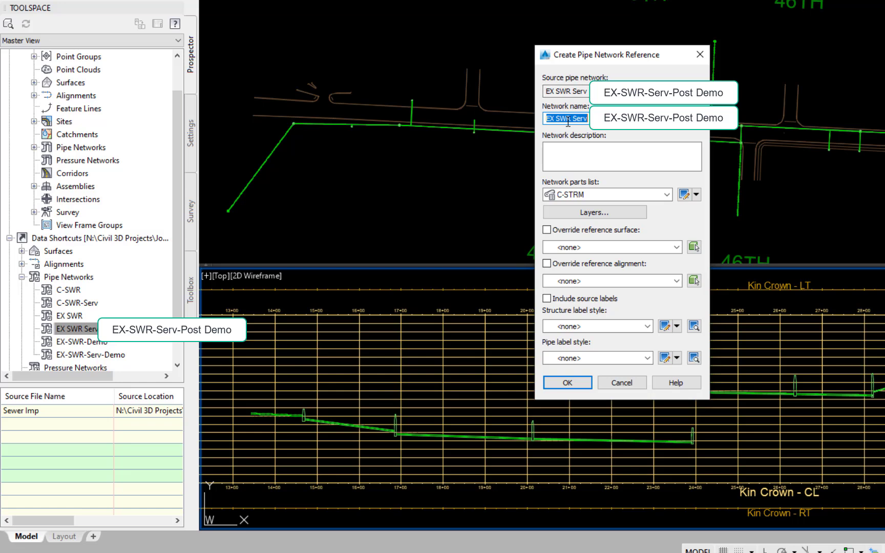
left_click(666, 194)
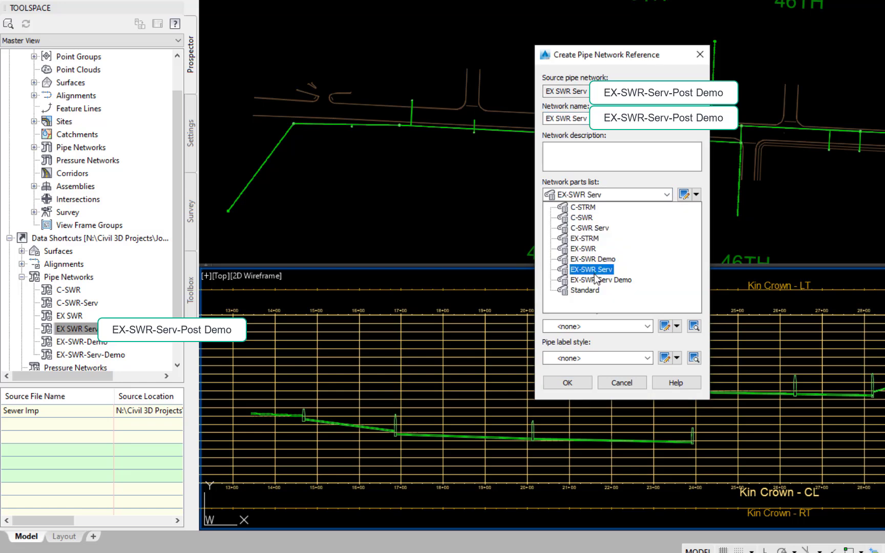
left_click(593, 270)
left_click(589, 212)
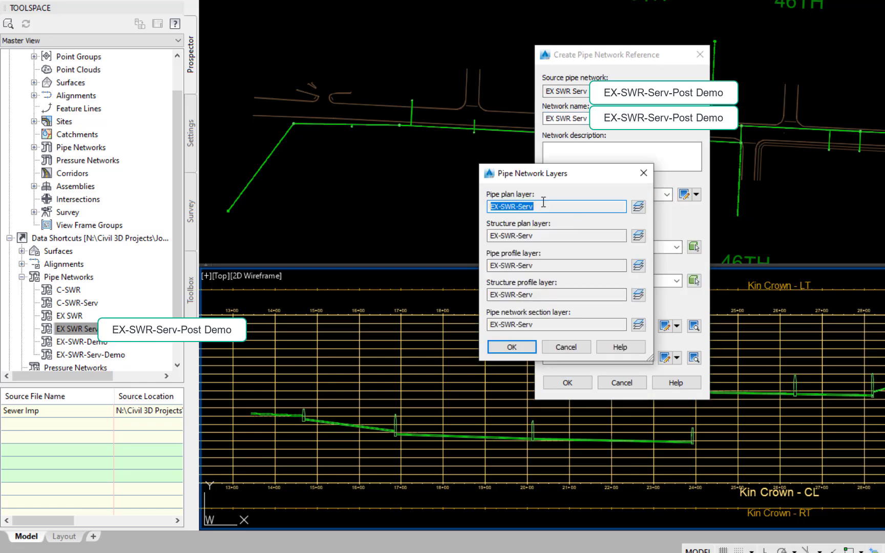
left_click(512, 347)
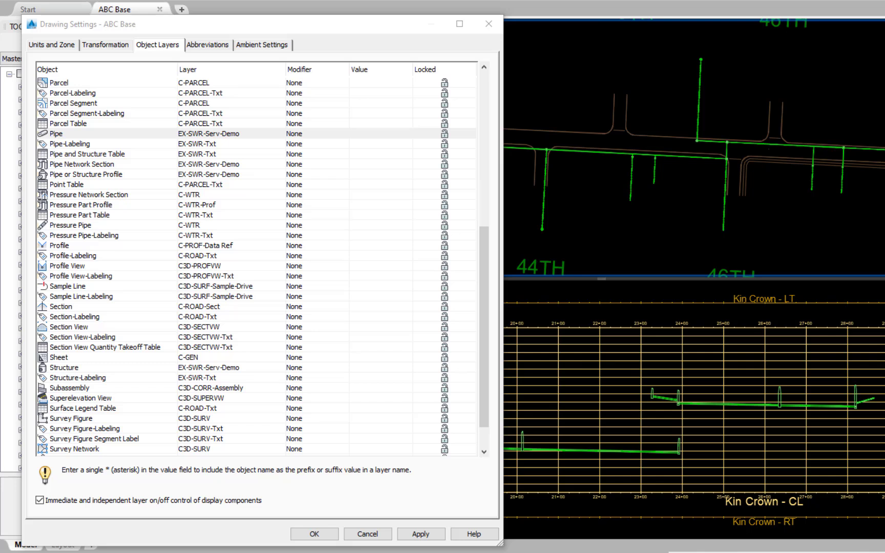
Apply EX-SWR-Serv-Demo as the object layer for Pipe, Pipe Network Section, Pipe or Structure Profile and Structure.
left_click(67, 134)
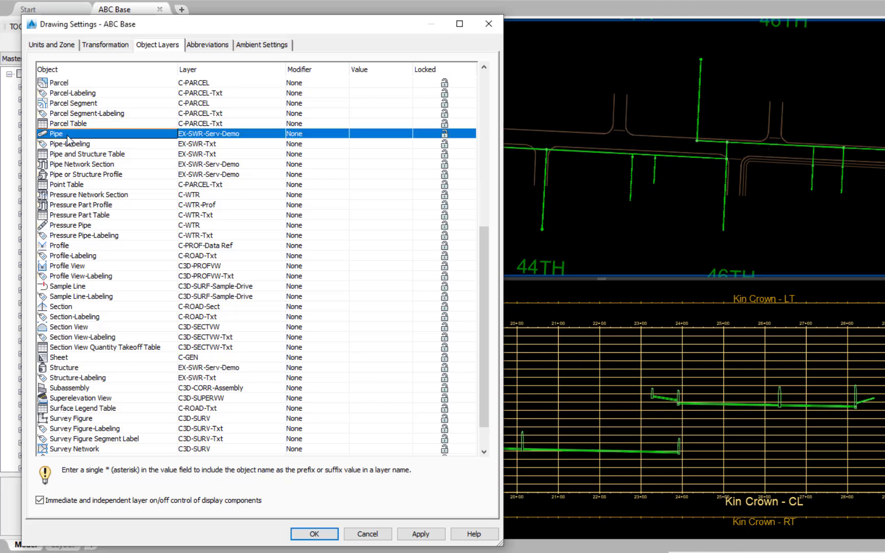
left_click(78, 164)
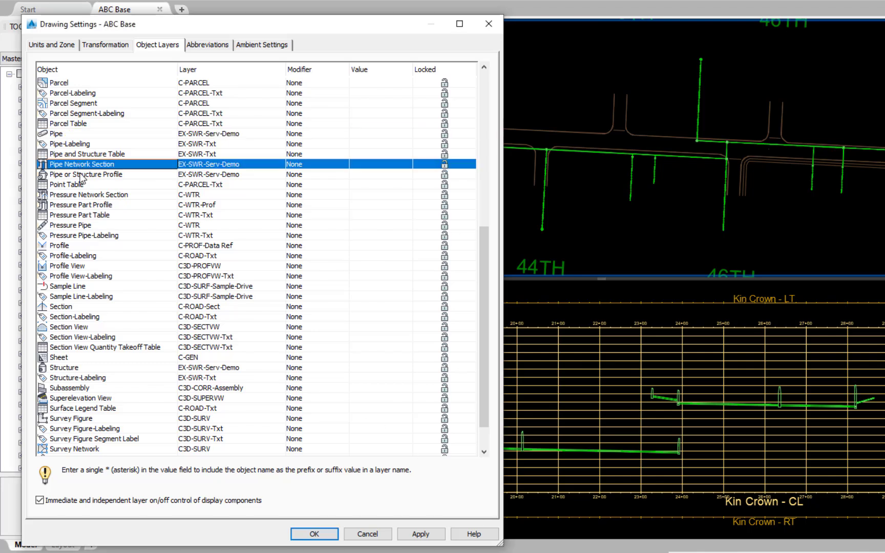
left_click(81, 175)
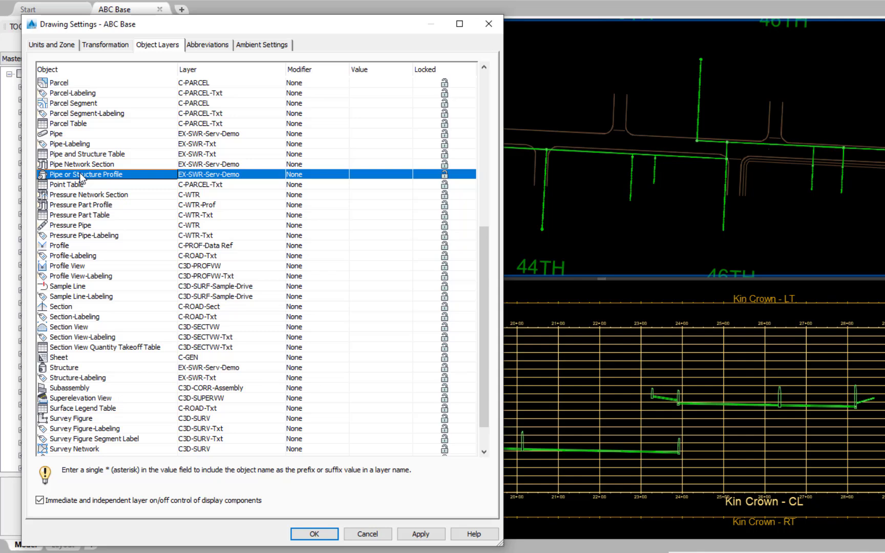
left_click(74, 367)
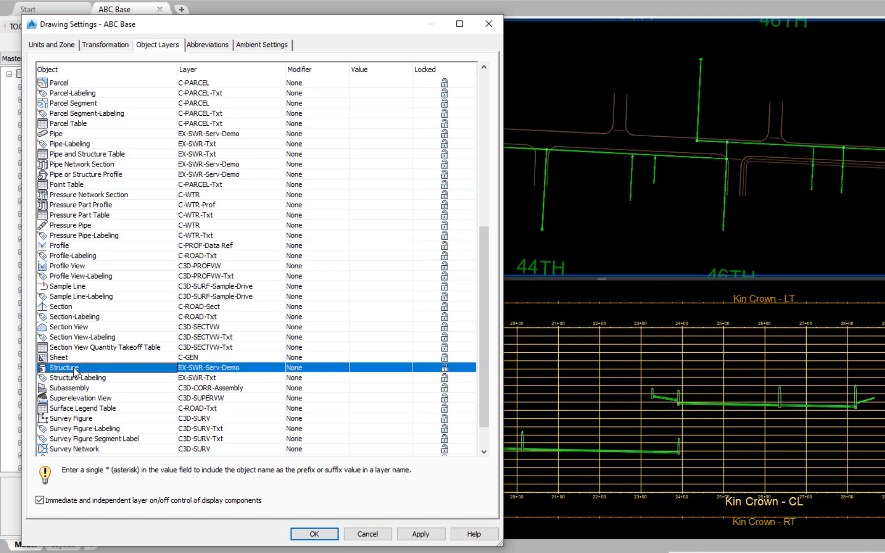
left_click(311, 534)
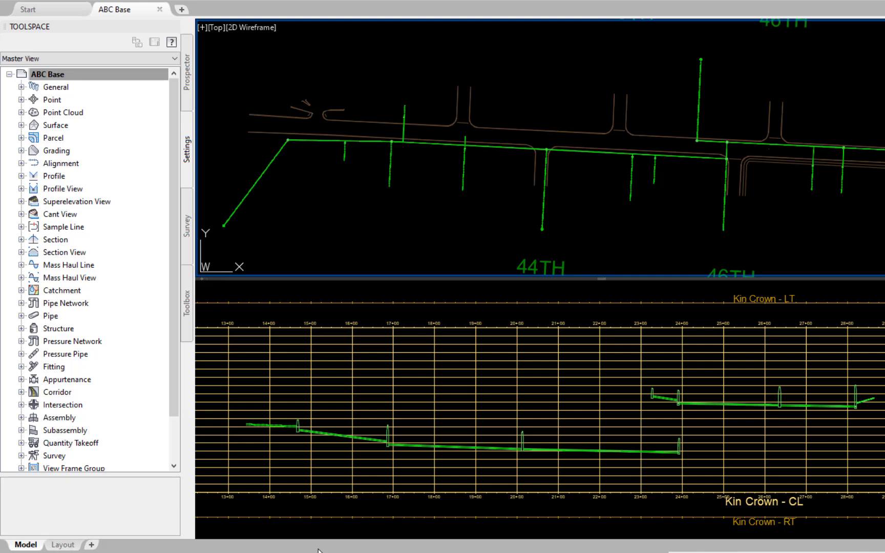